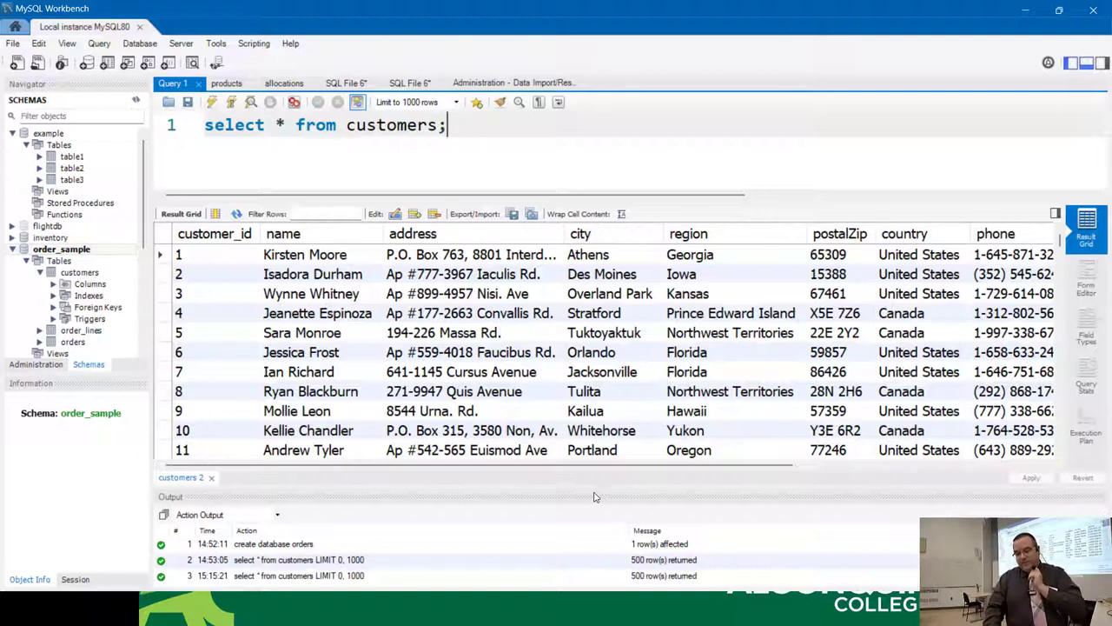
Replace the * in the customers query with the columns name,city and run it
key("Left")
key("Left")
key("Left")
key("Left")
key("Left")
key("Left")
key("Left")
key("Left")
key("Left")
key("Left")
key("Left")
key("Left")
key("Left")
key("Left")
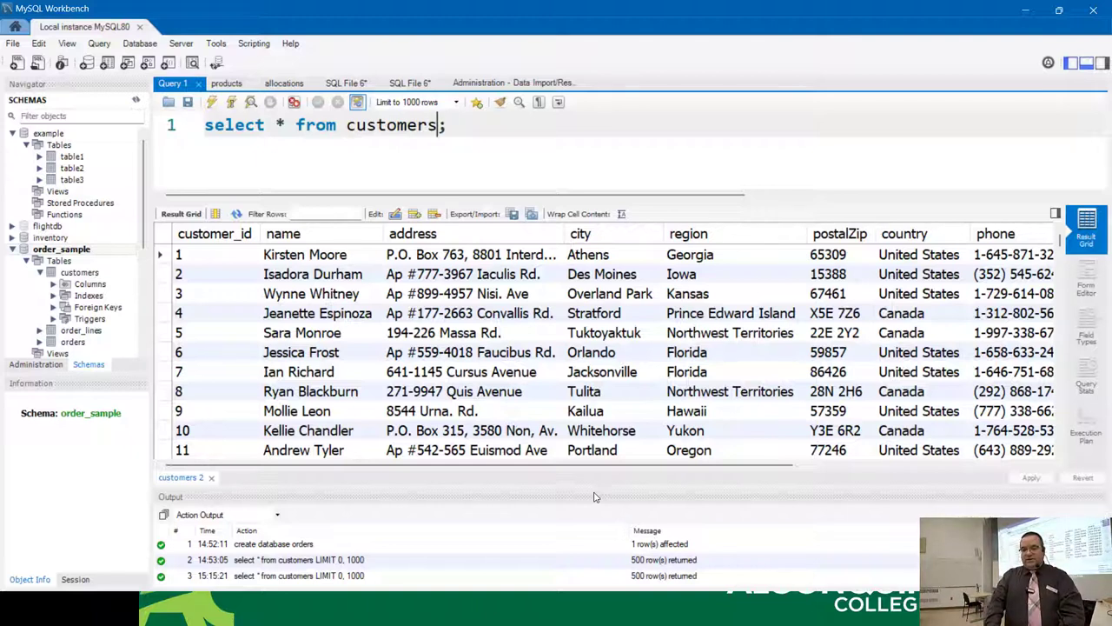
key("Left")
key("Left")
key("Left")
key("Left")
key("Left")
key("Left")
key("Left")
key("Right")
key("Right")
key("Right")
key("Right")
key("Right")
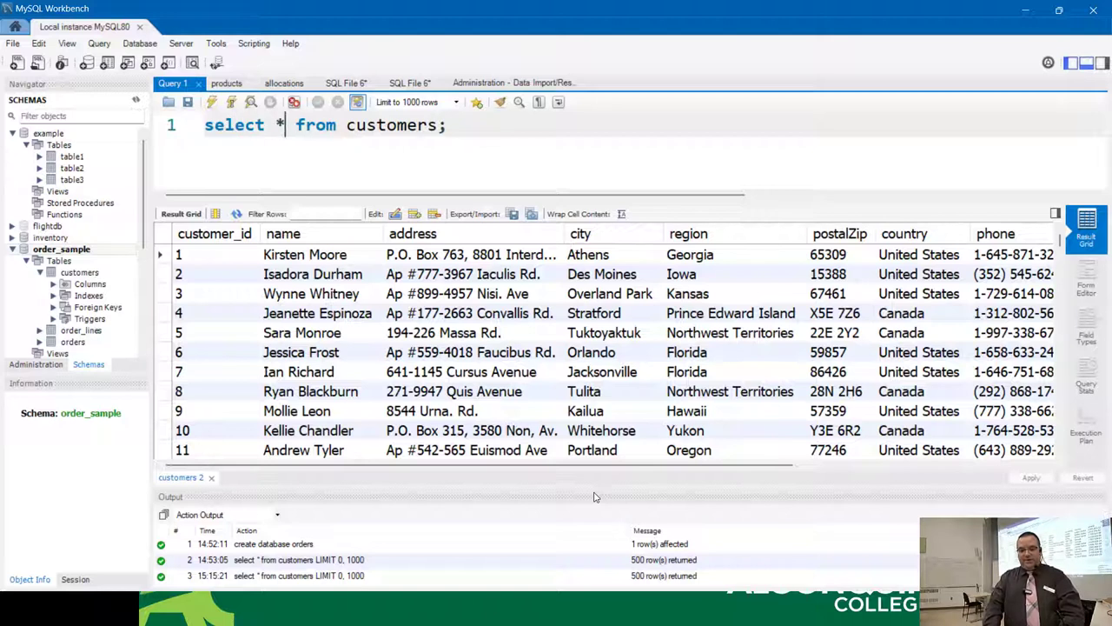
key("BackSpace")
type("name,")
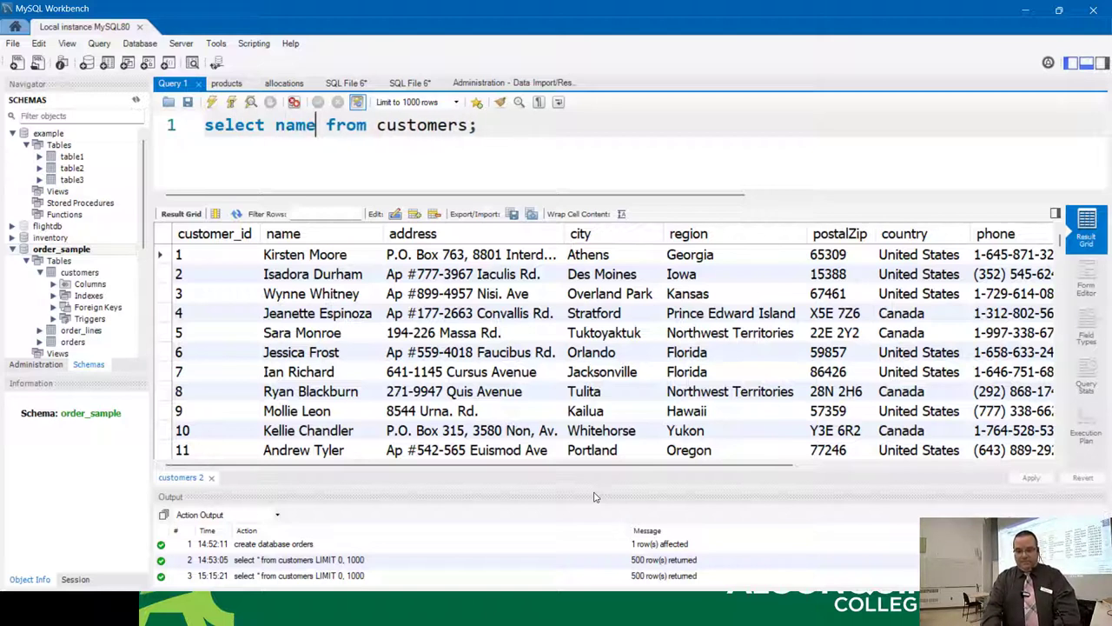
type("city")
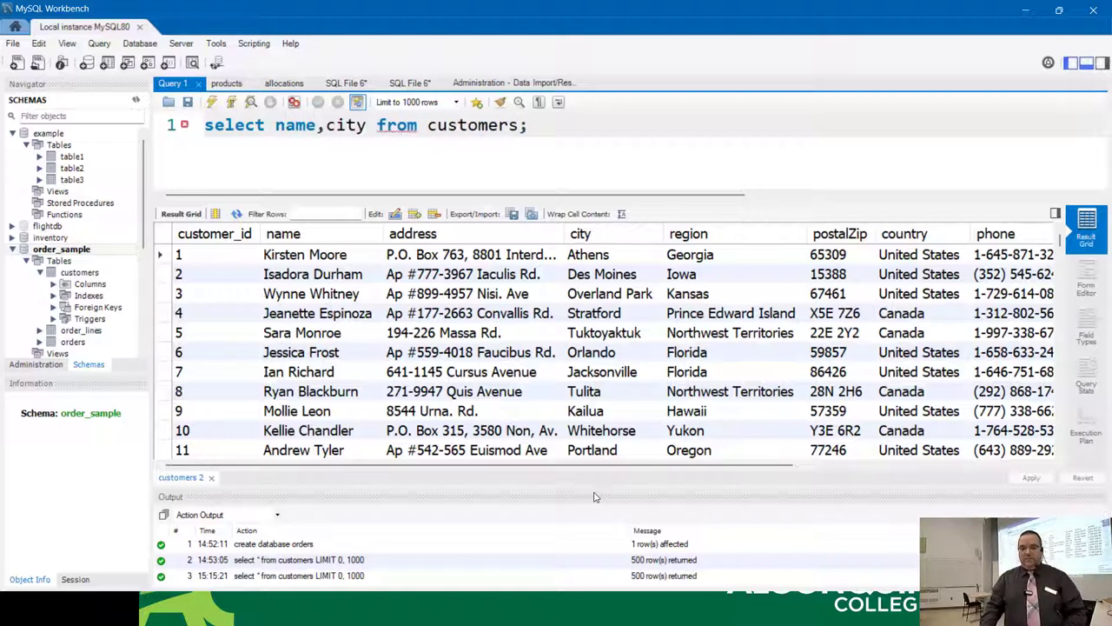
left_click(212, 102)
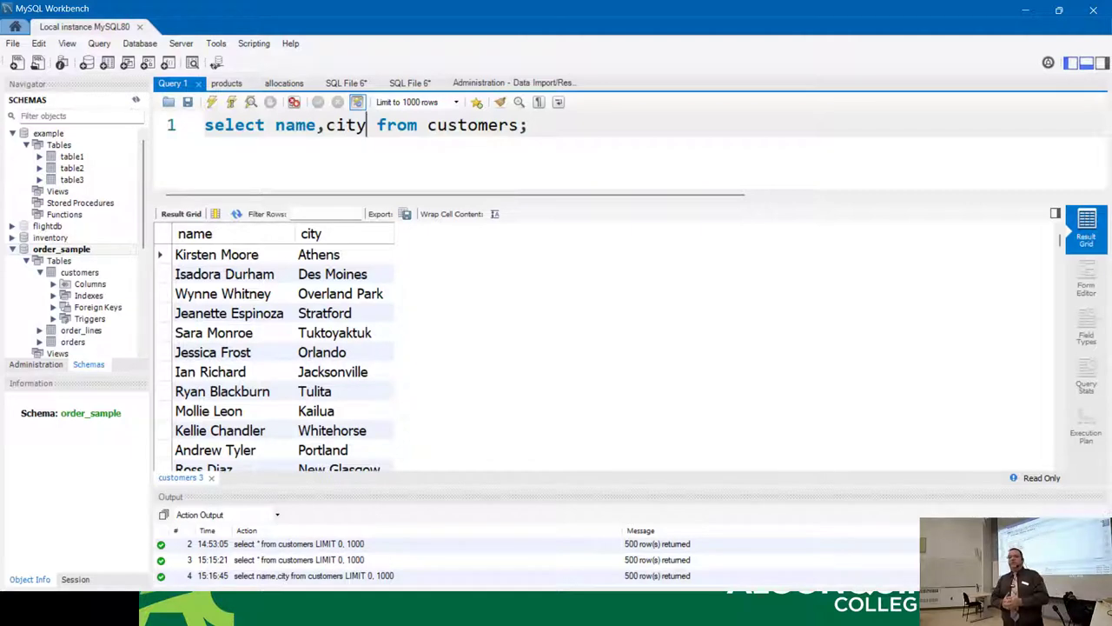
Review the Data Import settings for restoring order_sample.sql into a target schema, and return to the schema list
left_click(35, 366)
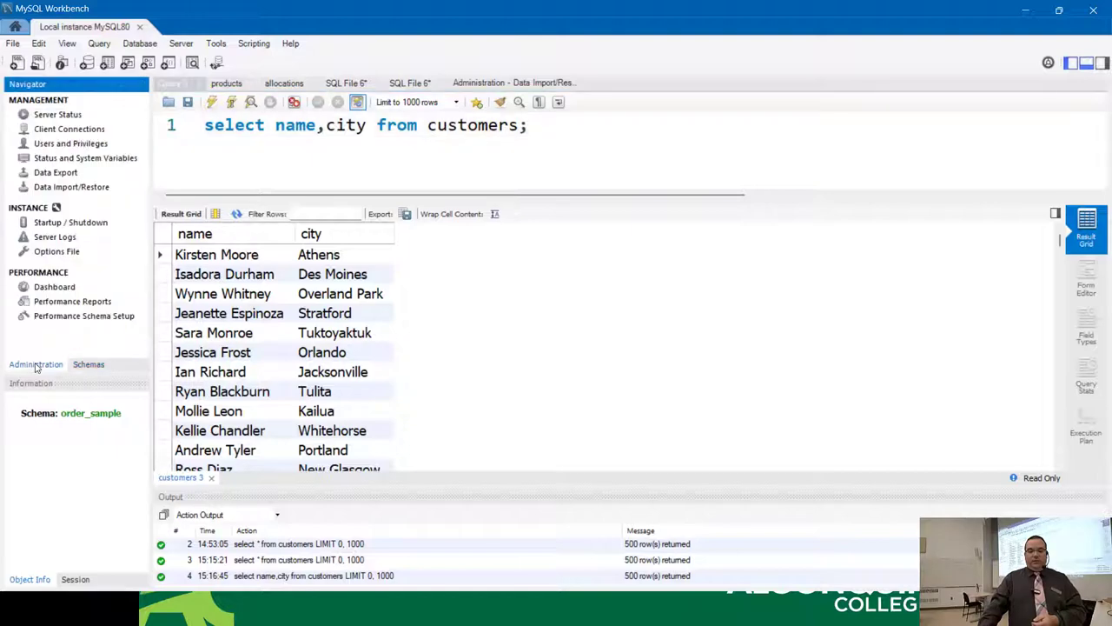
left_click(15, 27)
left_click(100, 27)
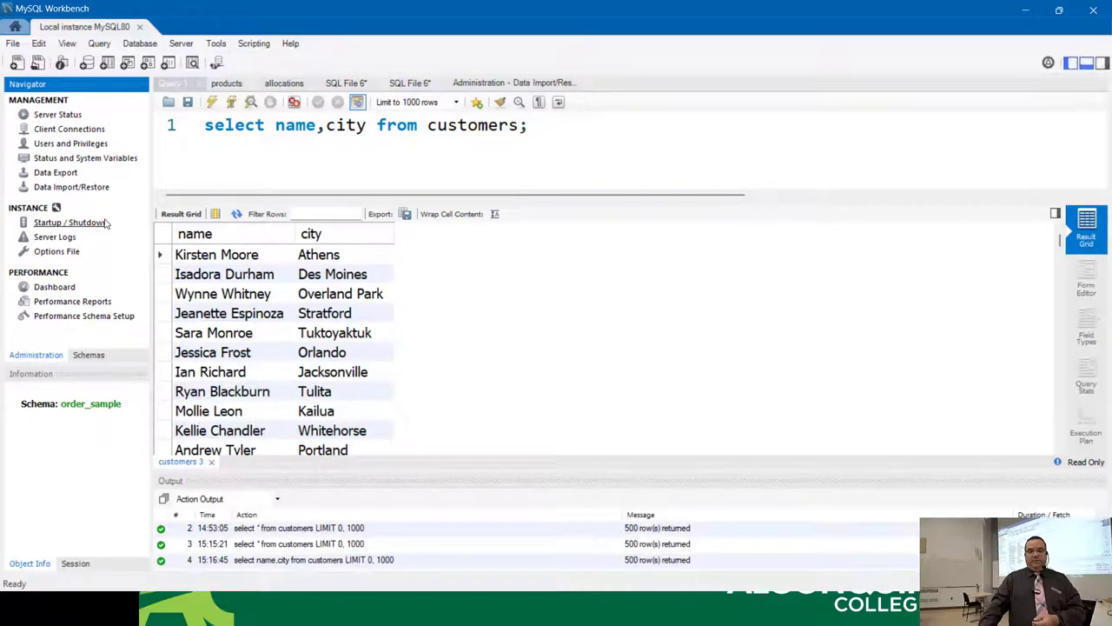
left_click(90, 189)
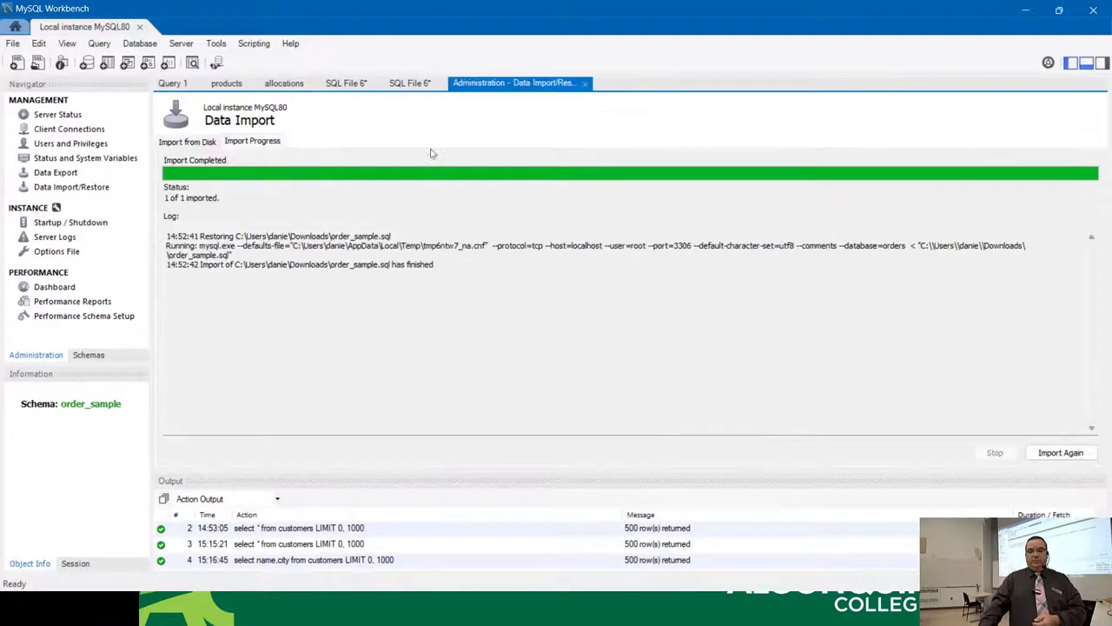
left_click(199, 142)
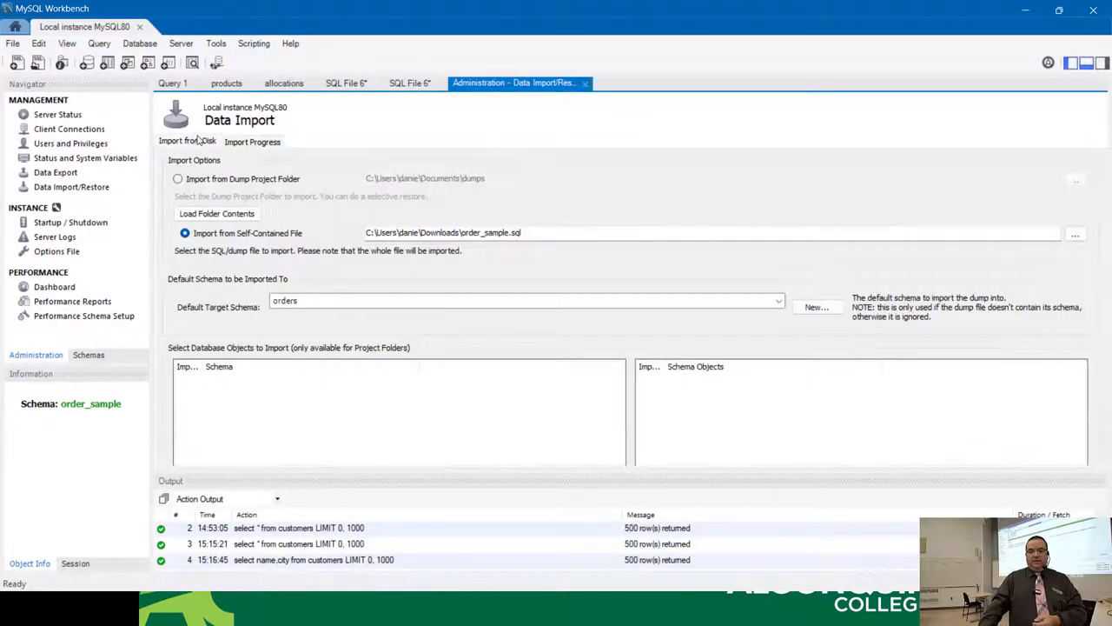
left_click(542, 235)
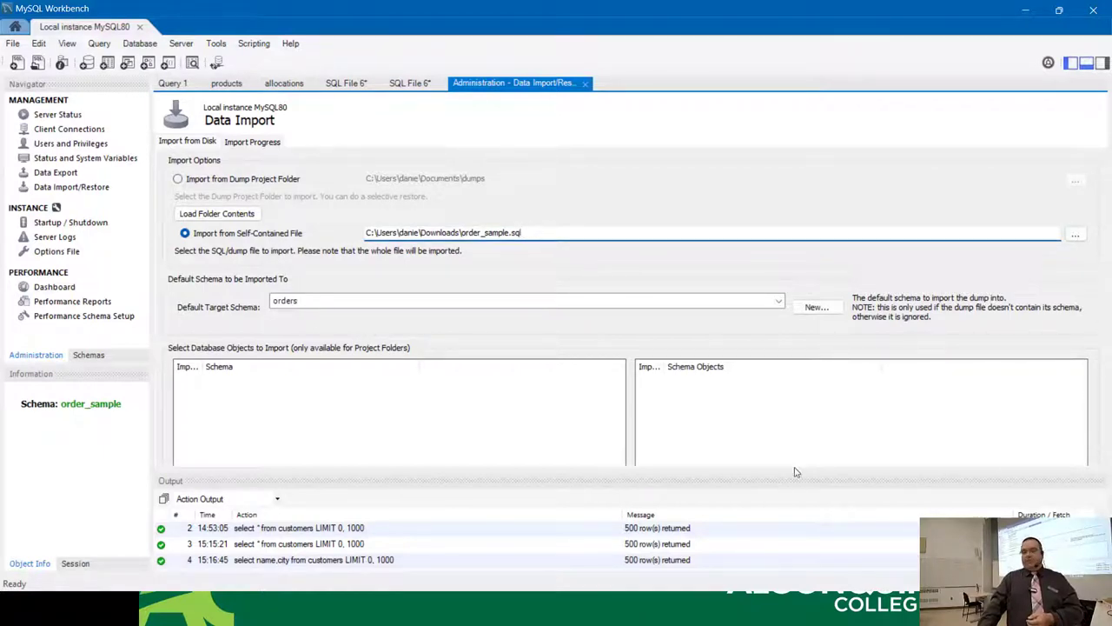
left_click(1087, 65)
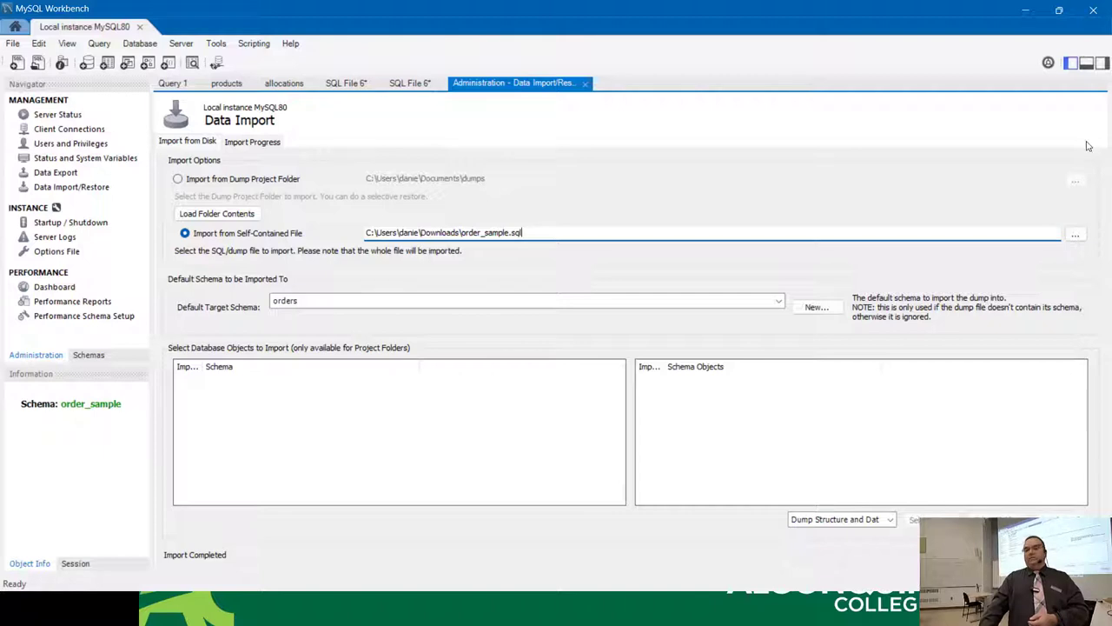
left_click(1087, 64)
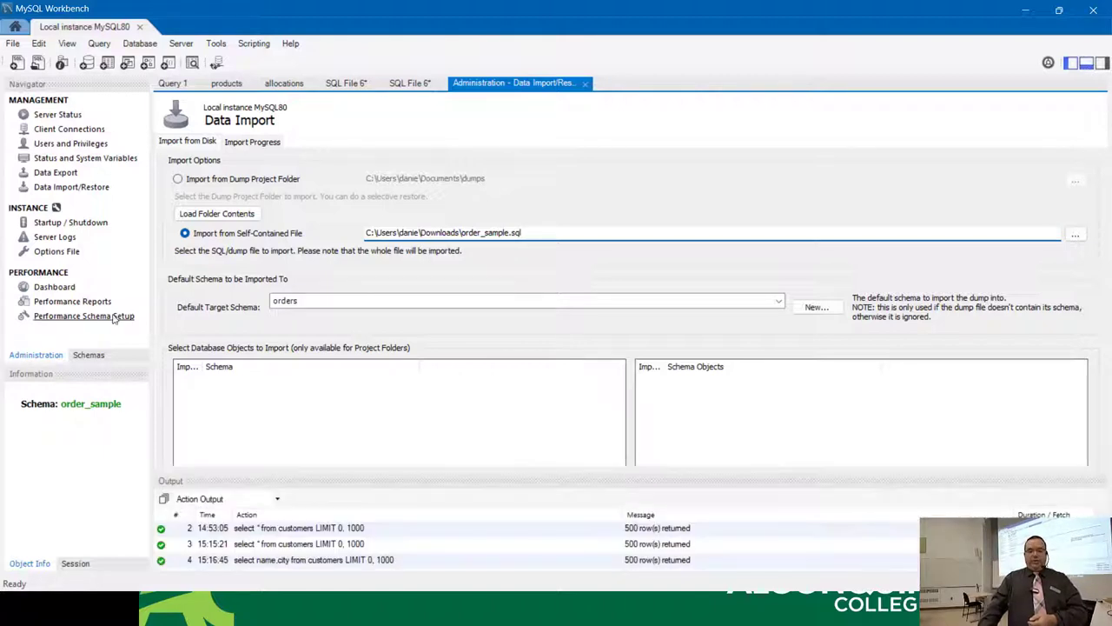
left_click(89, 355)
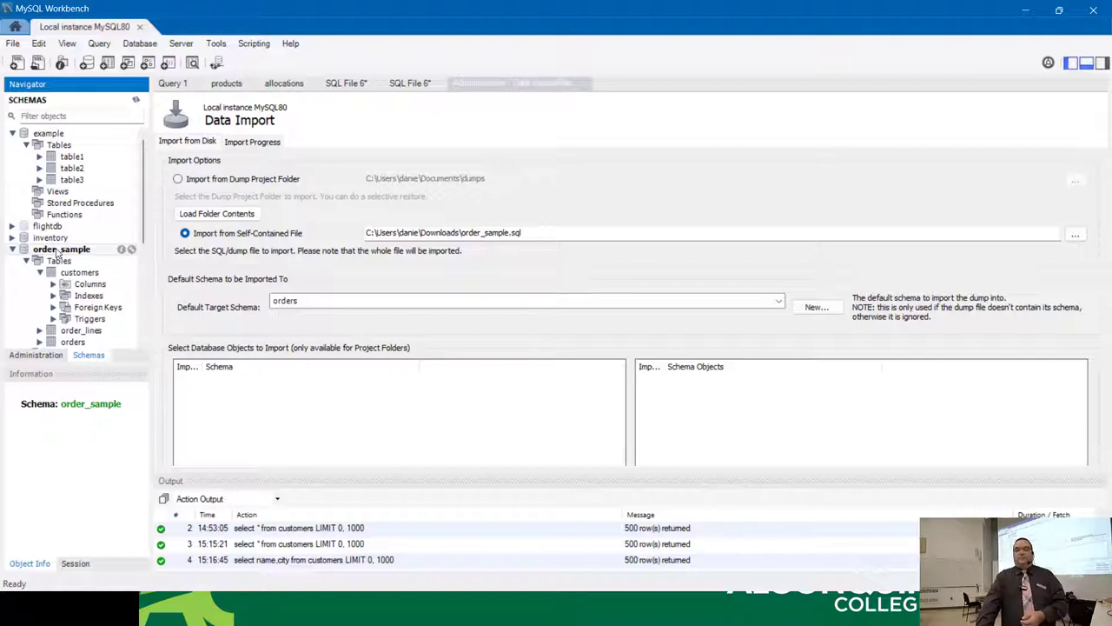
Reverse the column order in the Query 1 statement to city,name and run it
left_click(173, 82)
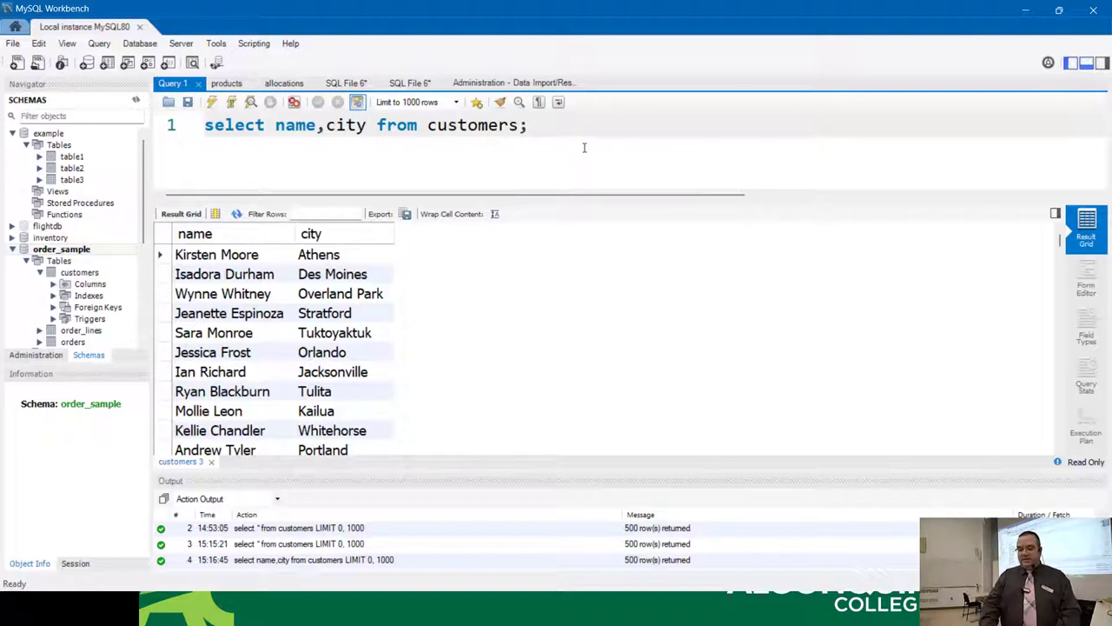
key("BackSpace")
key("BackSpace")
key("BackSpace")
key("BackSpace")
key("BackSpace")
key("BackSpace")
key("BackSpace")
key("BackSpace")
key("BackSpace")
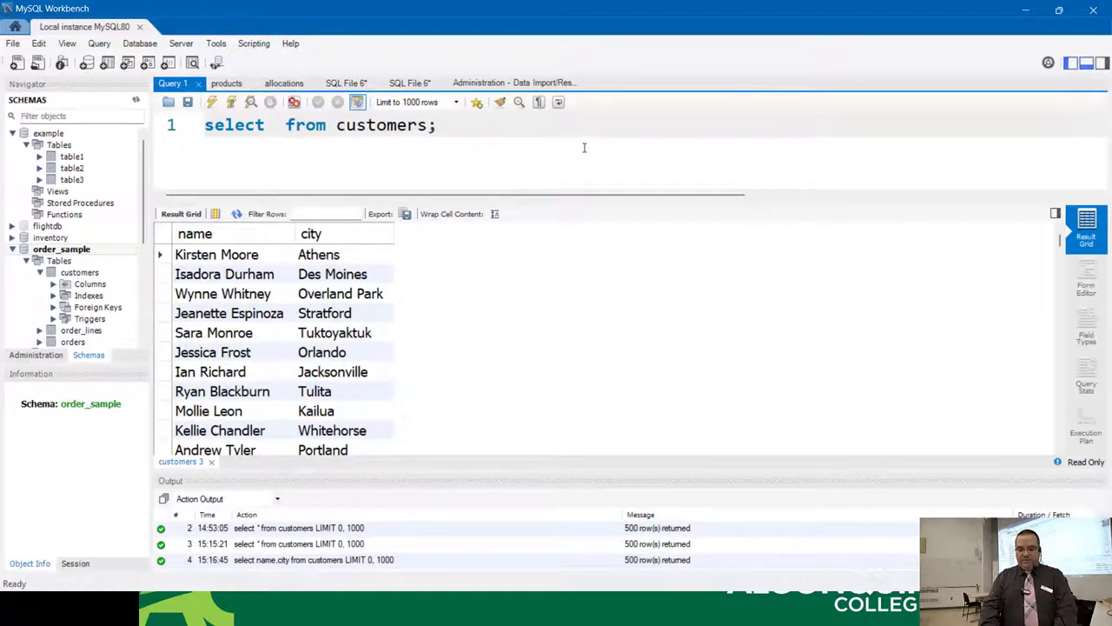
type("city,name")
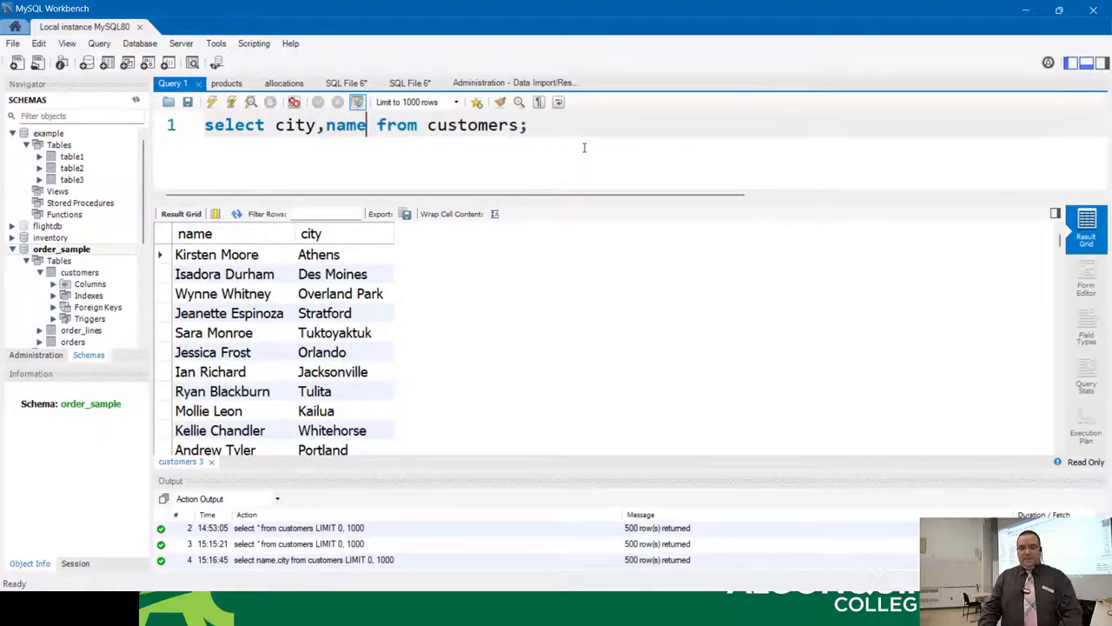
left_click(212, 102)
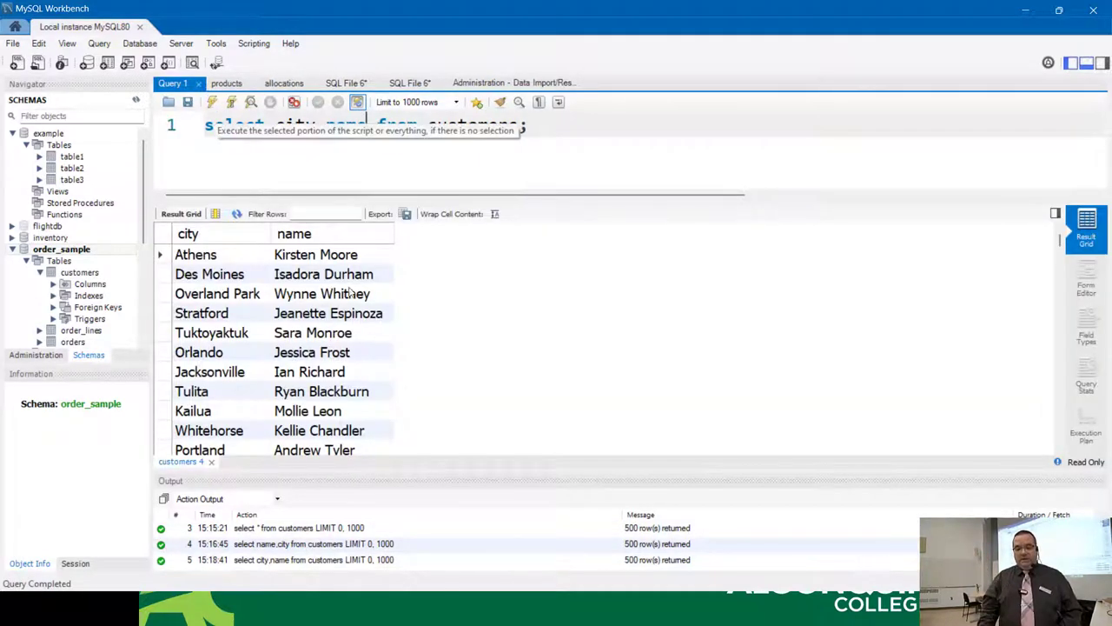
Remove the name column from the customers query and run it for city only
left_click_drag(324, 126, 365, 135)
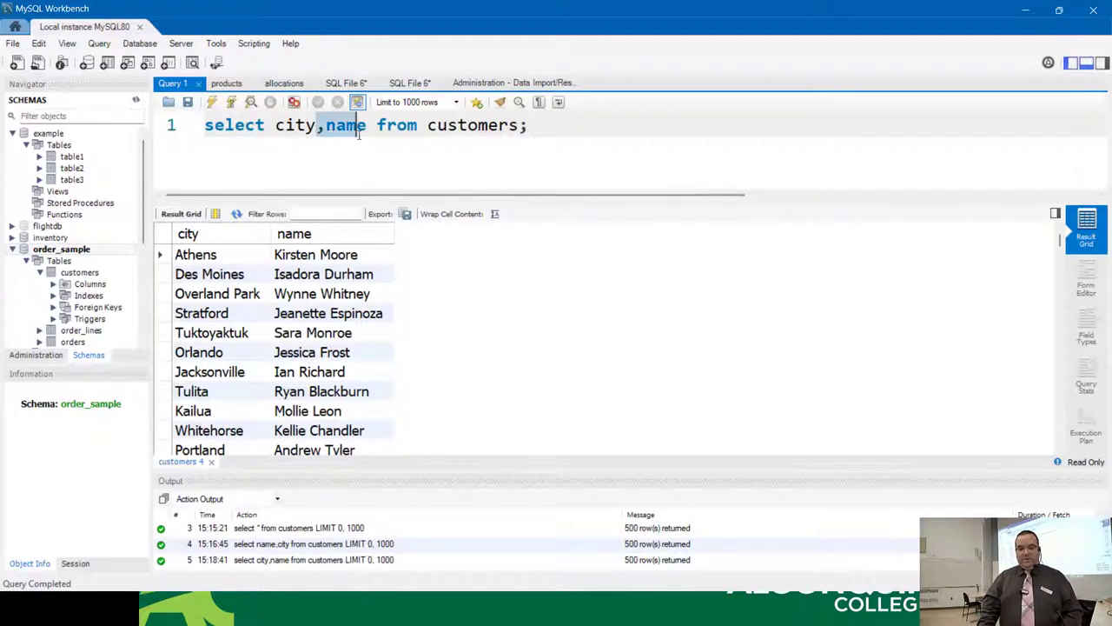
key("BackSpace")
key("BackSpace")
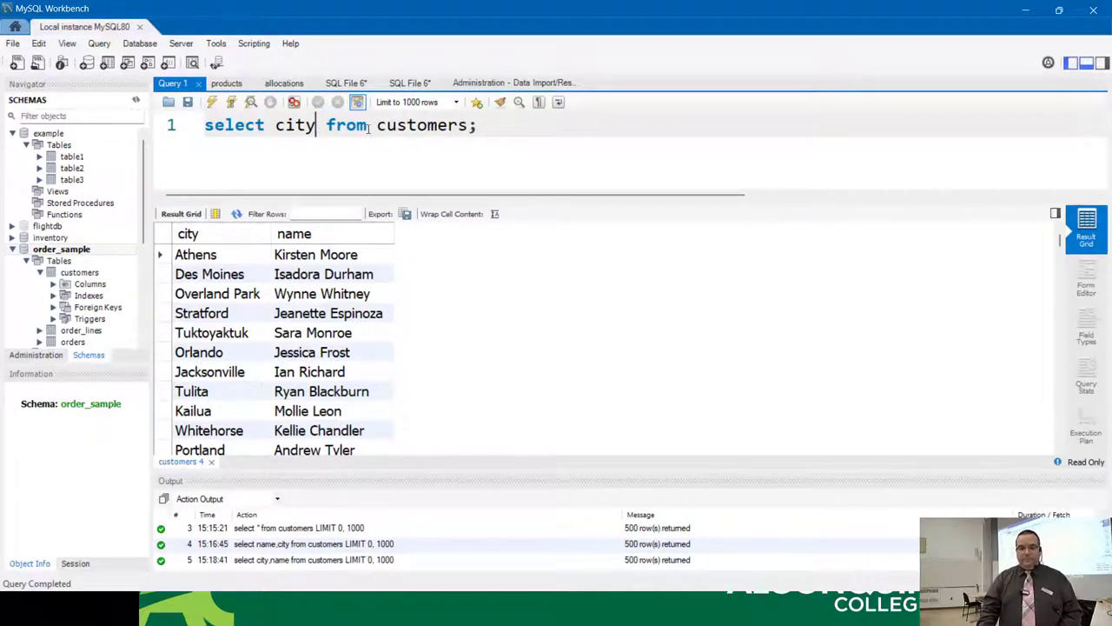
left_click(226, 82)
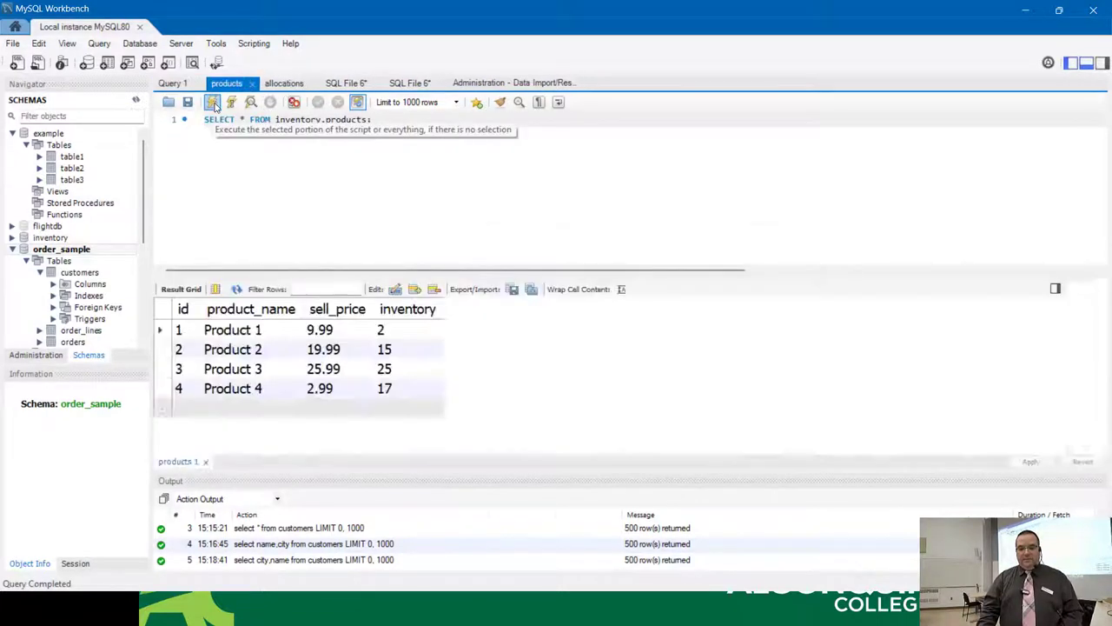
left_click(213, 102)
left_click(172, 83)
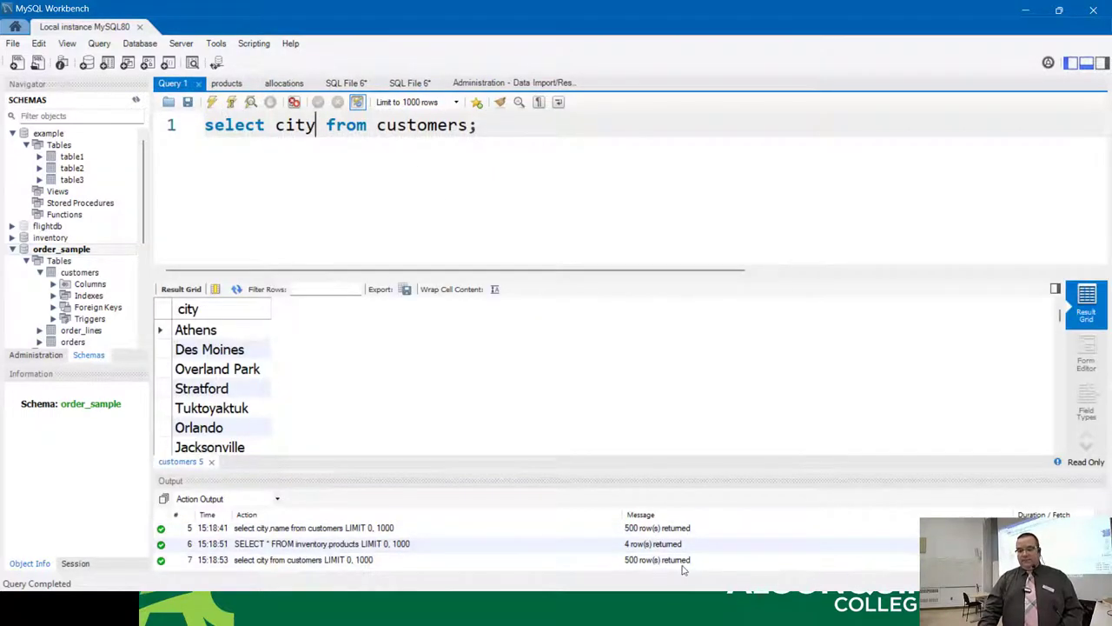
Add distinct before city and run the query, and run it again with name,city as the distinct columns
left_click(275, 125)
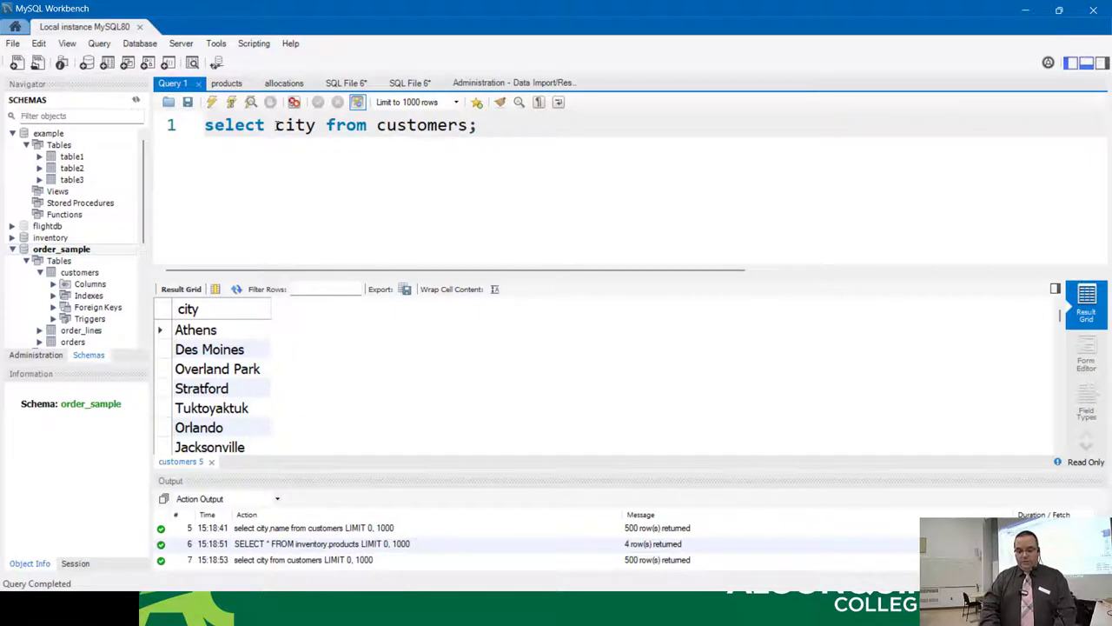
type("distinct")
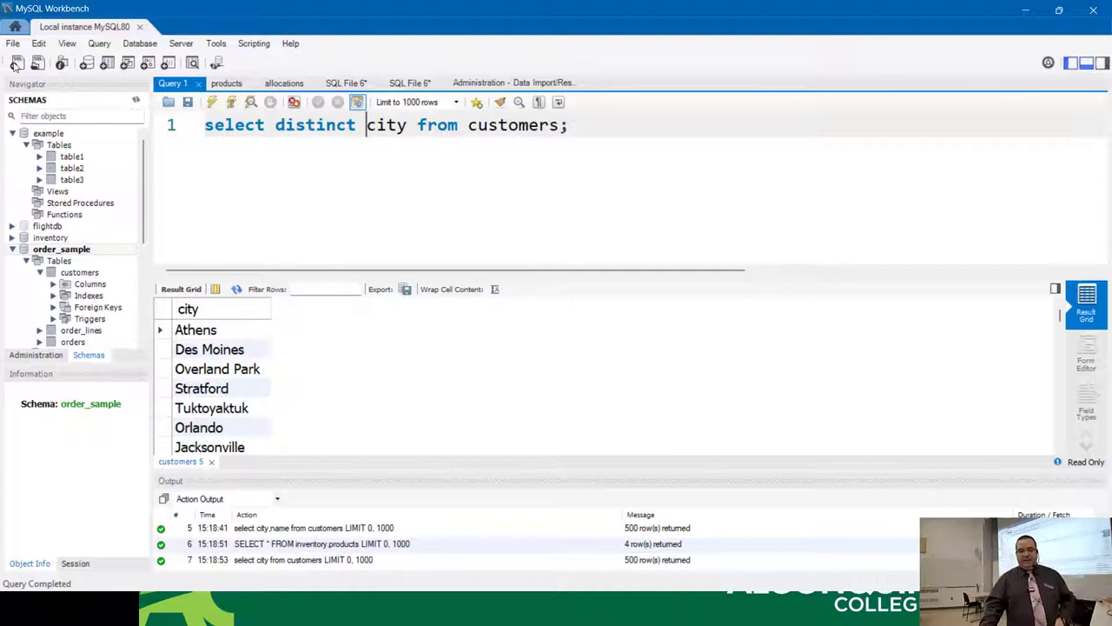
left_click(212, 103)
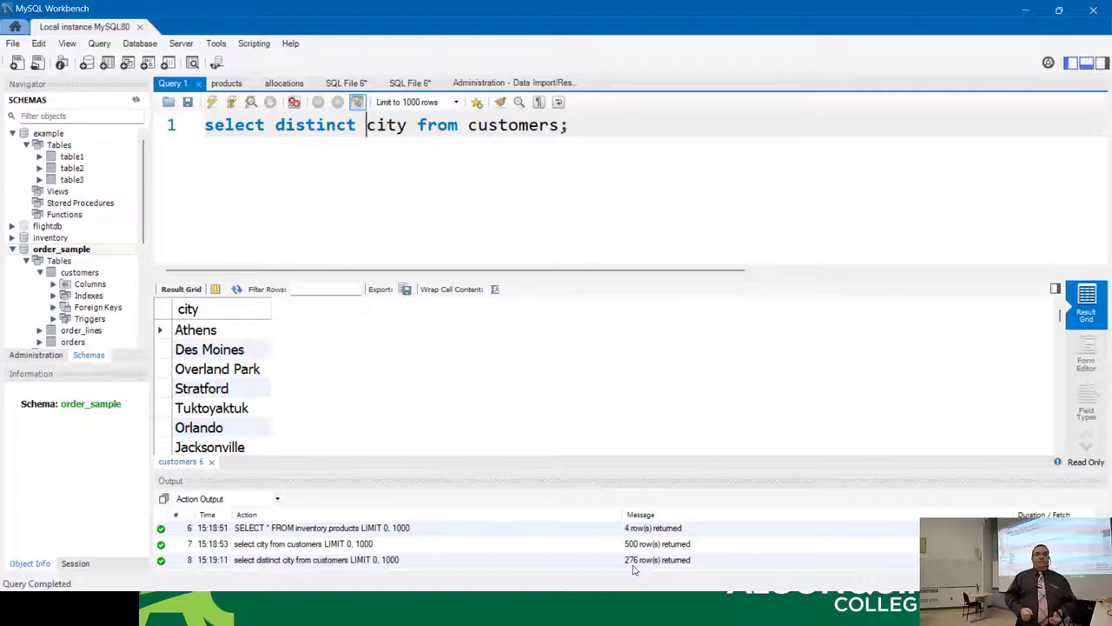
type("name,")
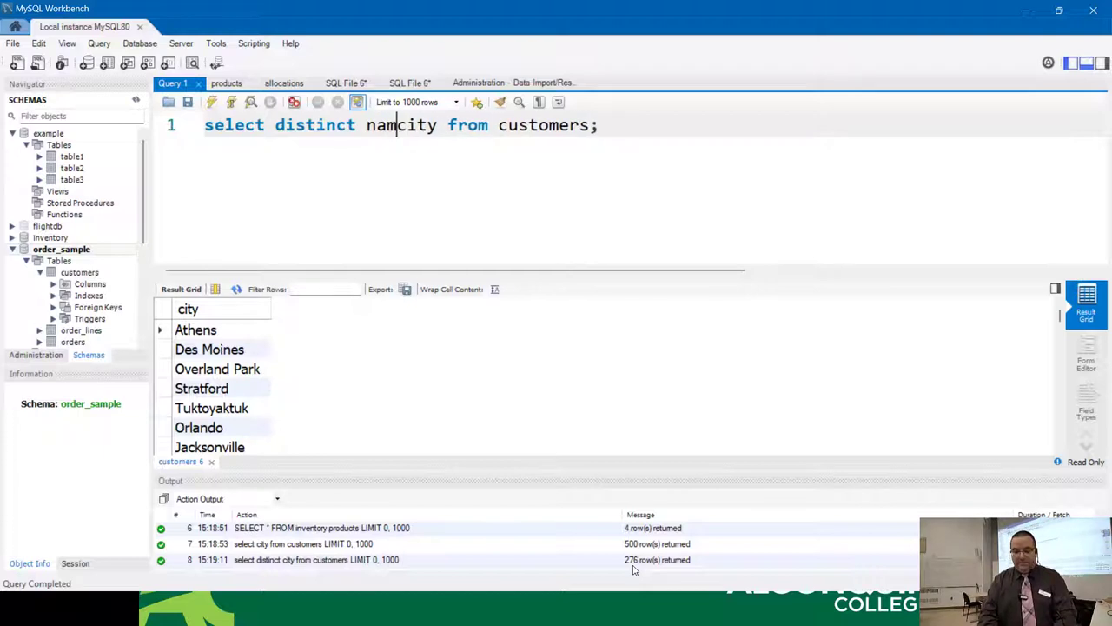
left_click(212, 103)
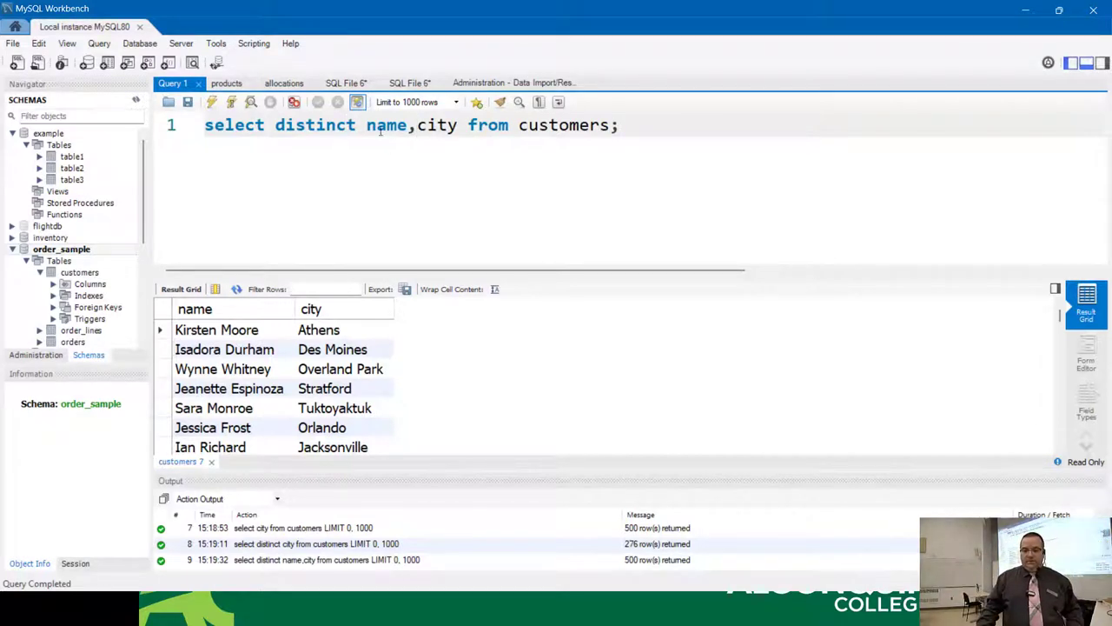
Replace name,city with * in the distinct query and run it on all customer columns
left_click_drag(367, 127, 455, 125)
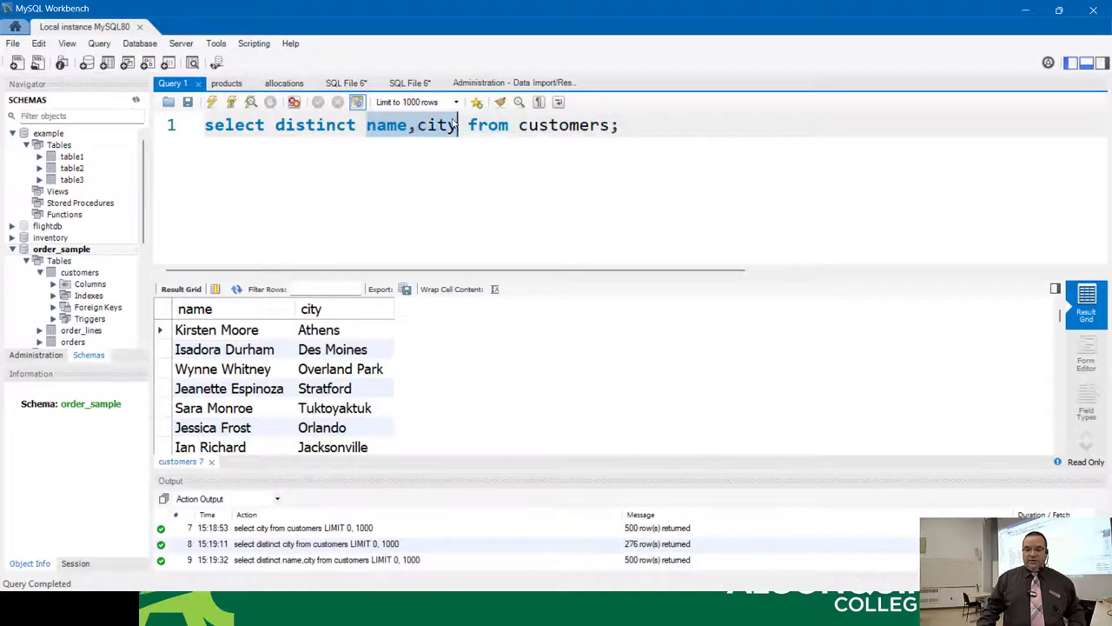
type("*")
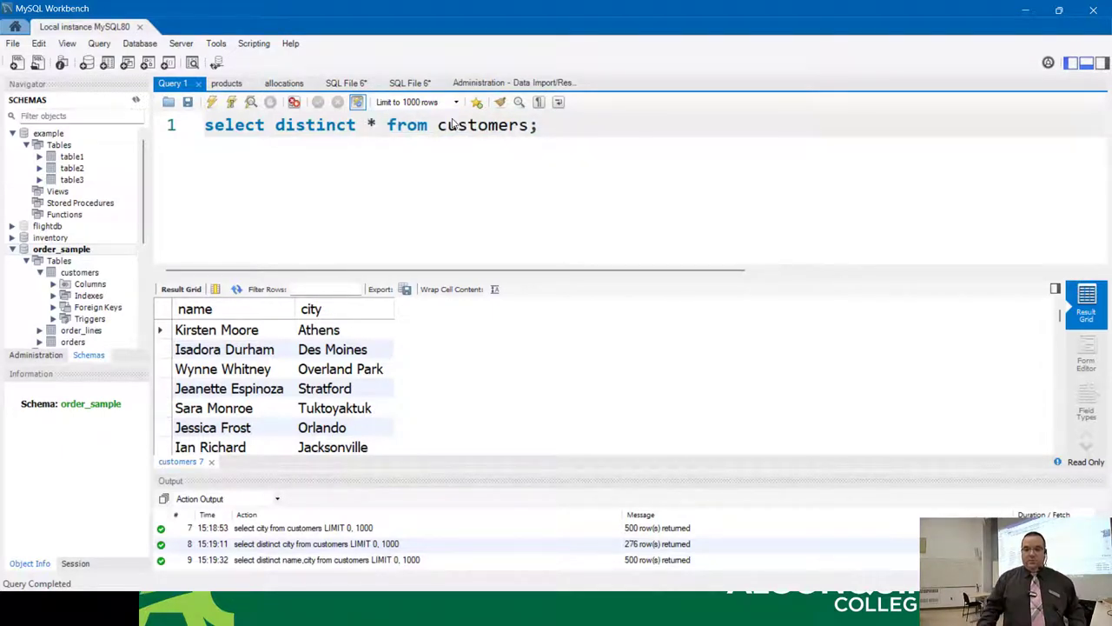
left_click(212, 102)
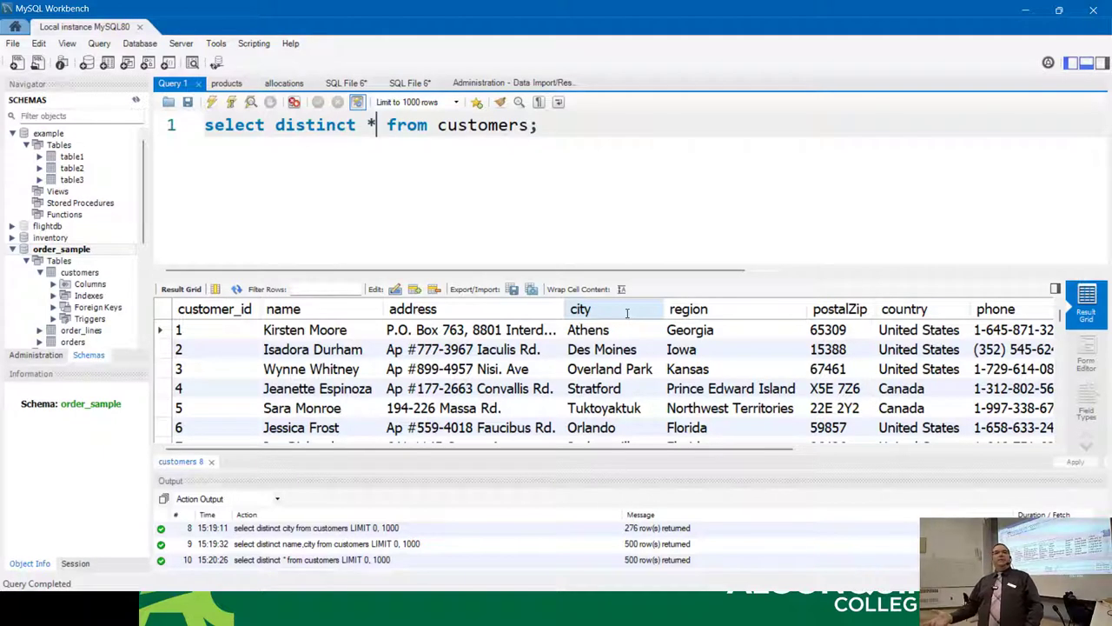
Change the distinct query from * to the city column and run it
key("BackSpace")
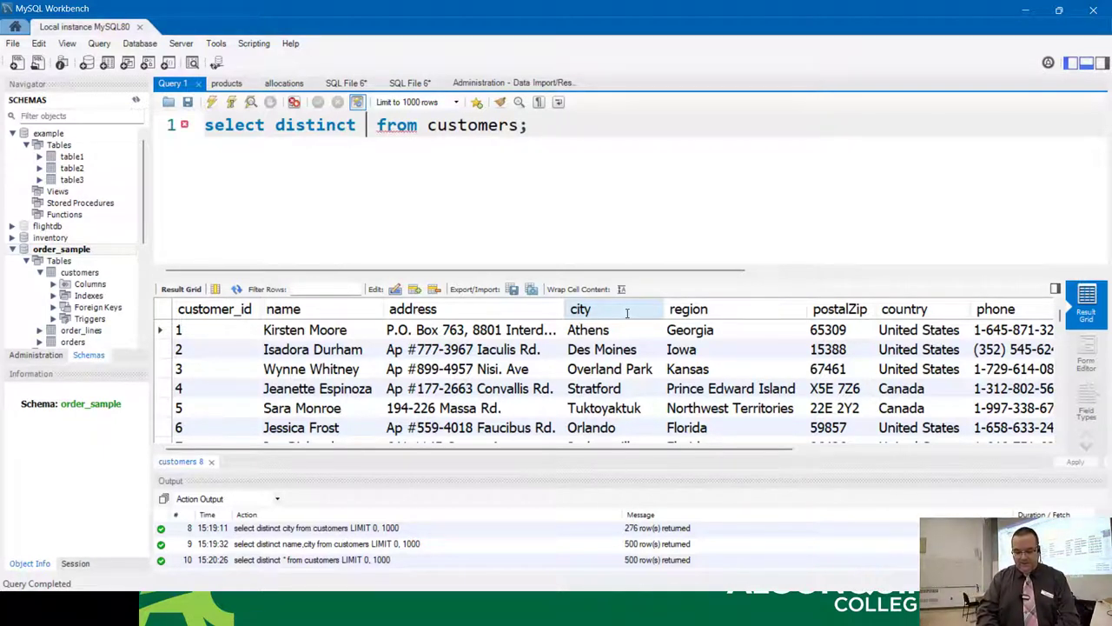
type("city")
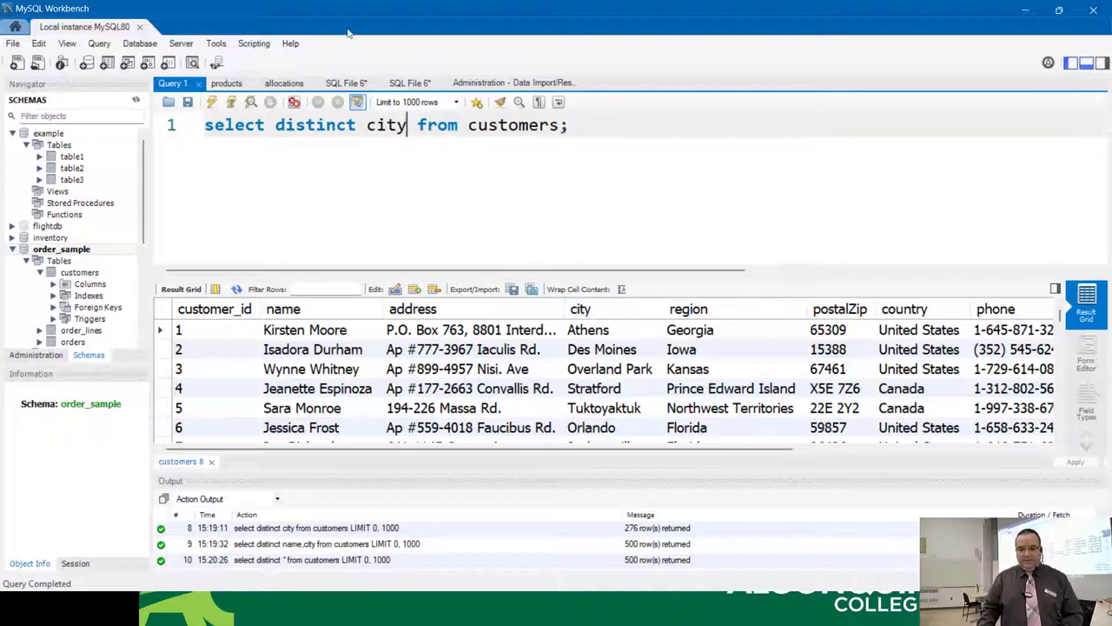
left_click(211, 102)
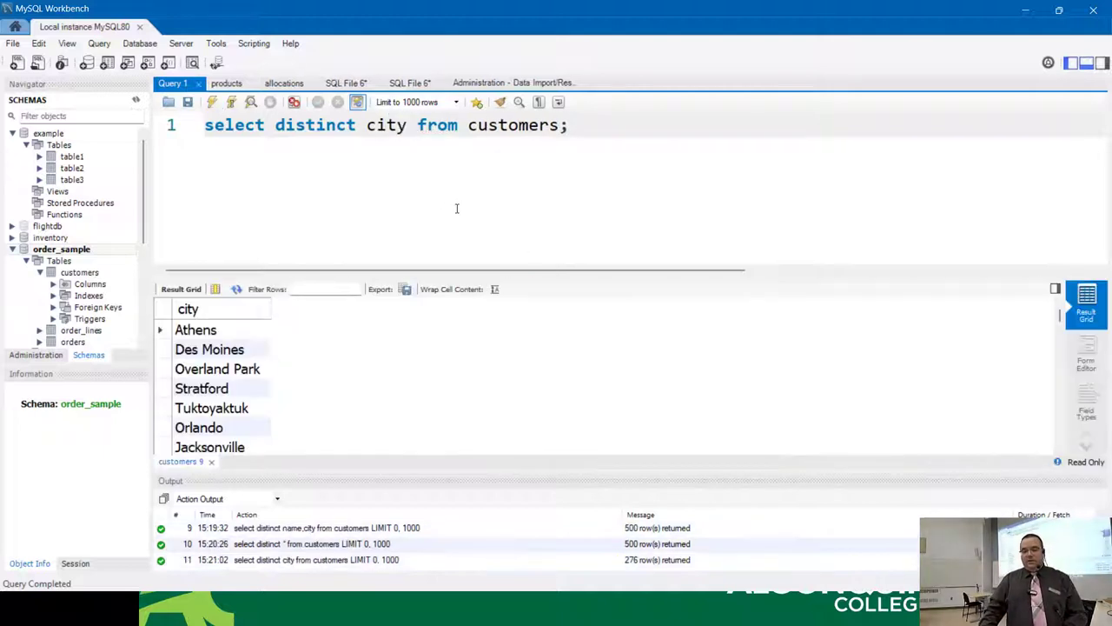
Move the query's semicolon onto its own second line, replace city with name as the distinct column and run the query
left_click(561, 126)
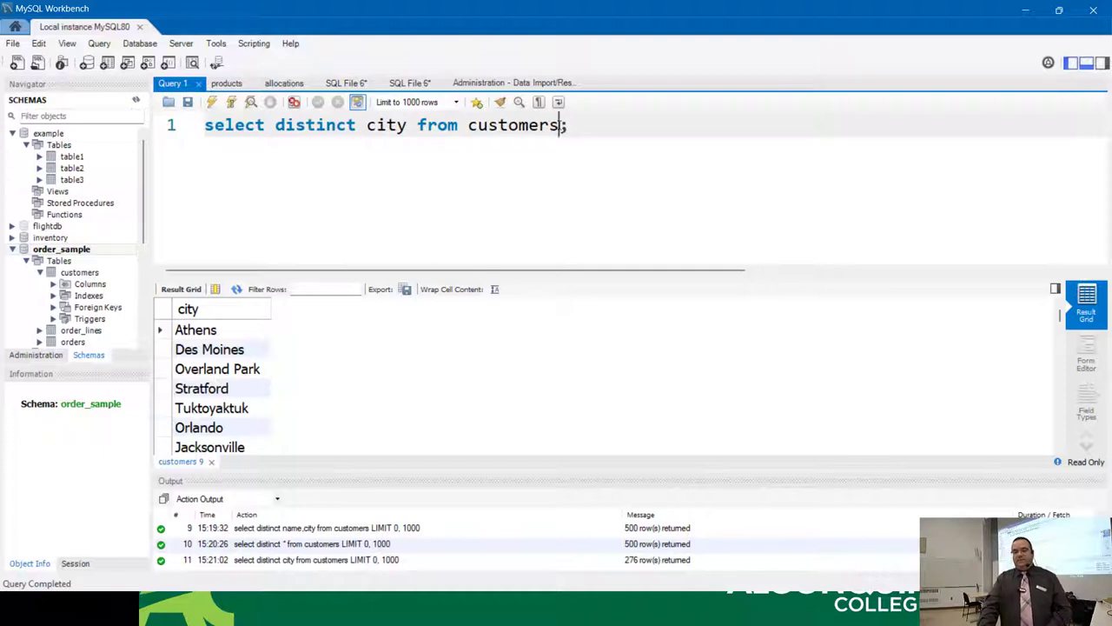
key("Return")
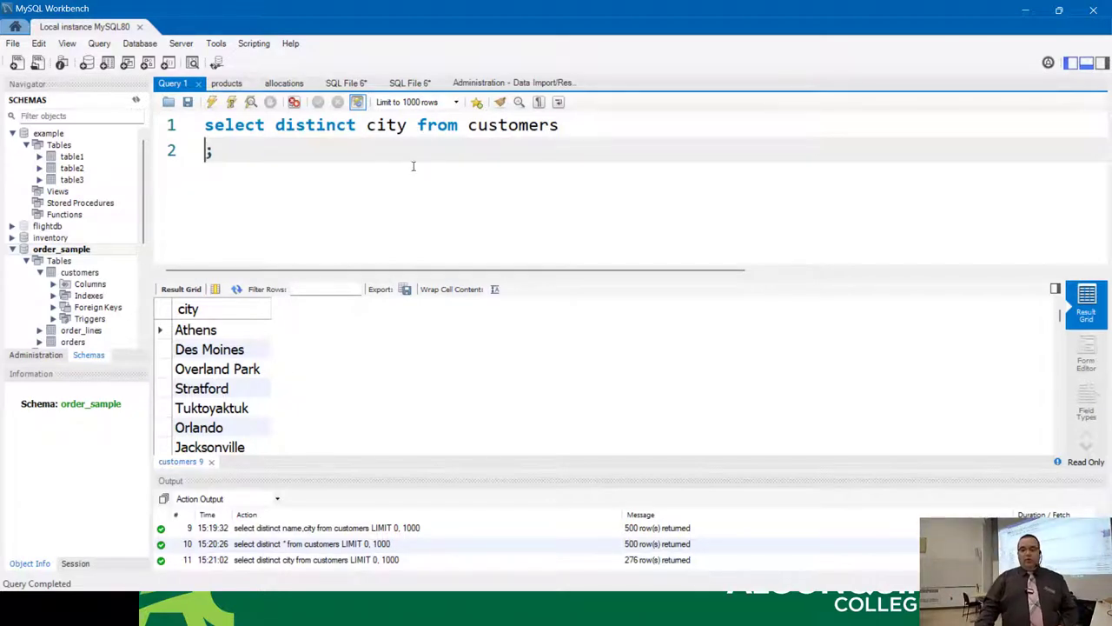
double_click(390, 130)
type("name")
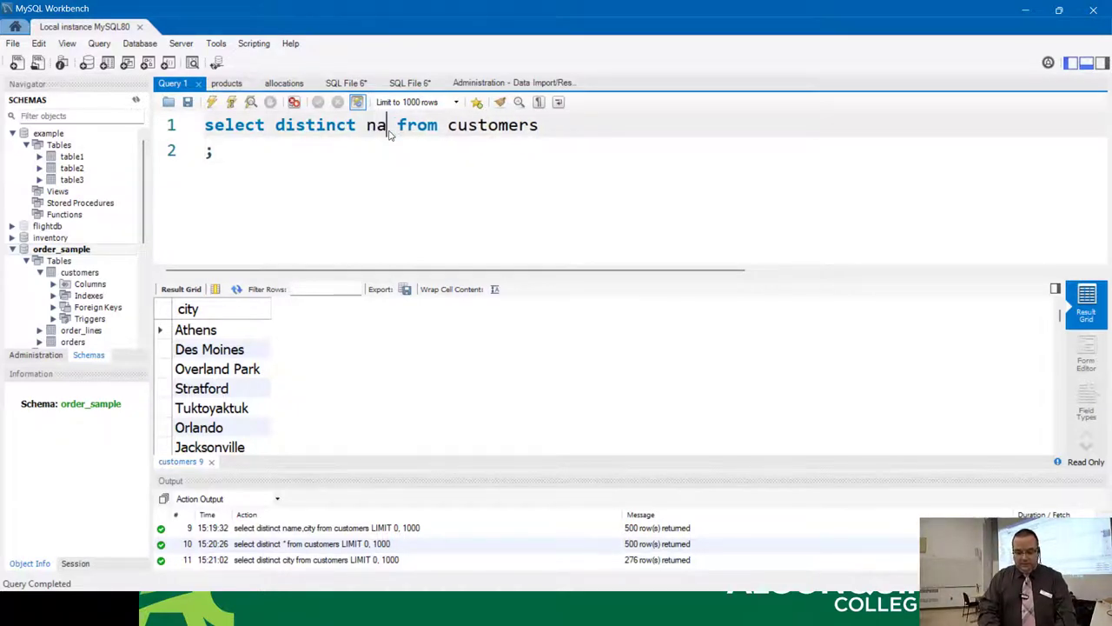
left_click(212, 103)
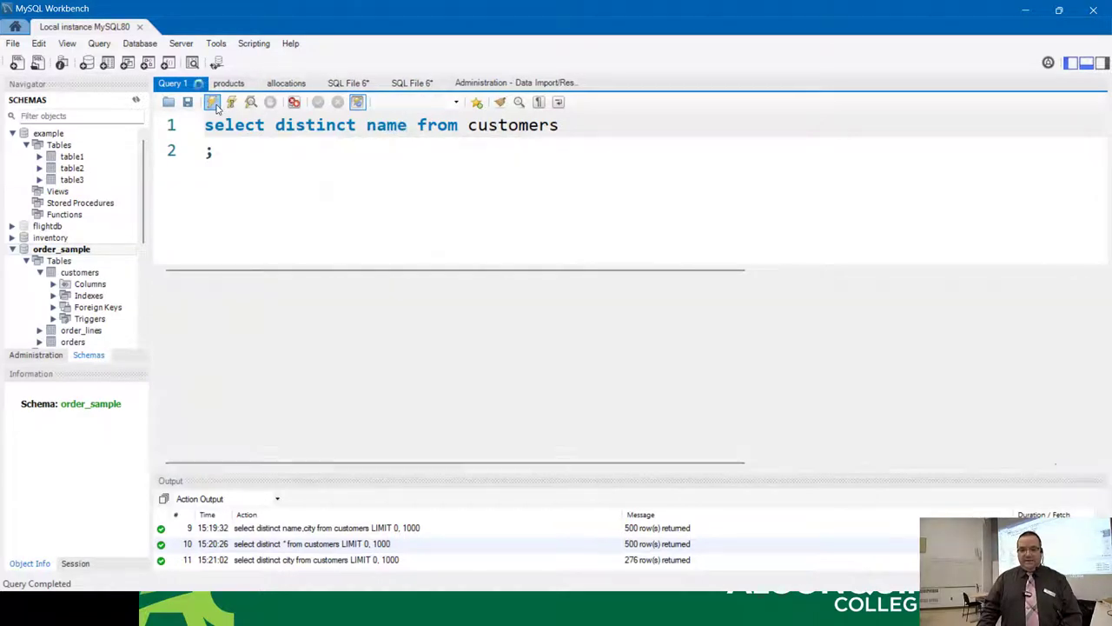
Try to run the distinct query on customers with province in place of name
double_click(387, 124)
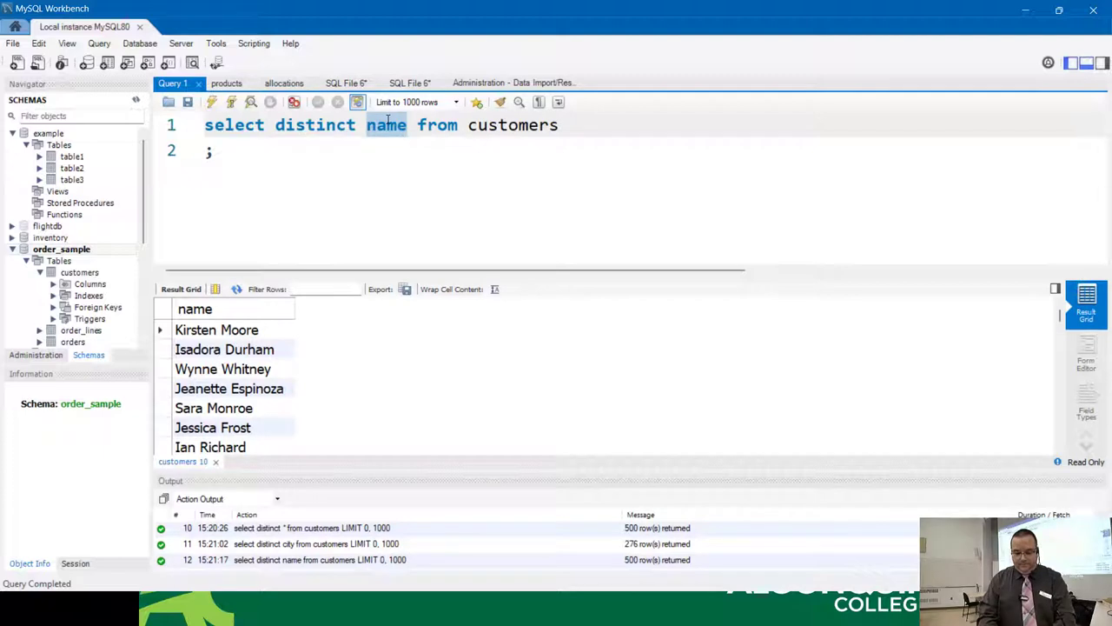
type("province")
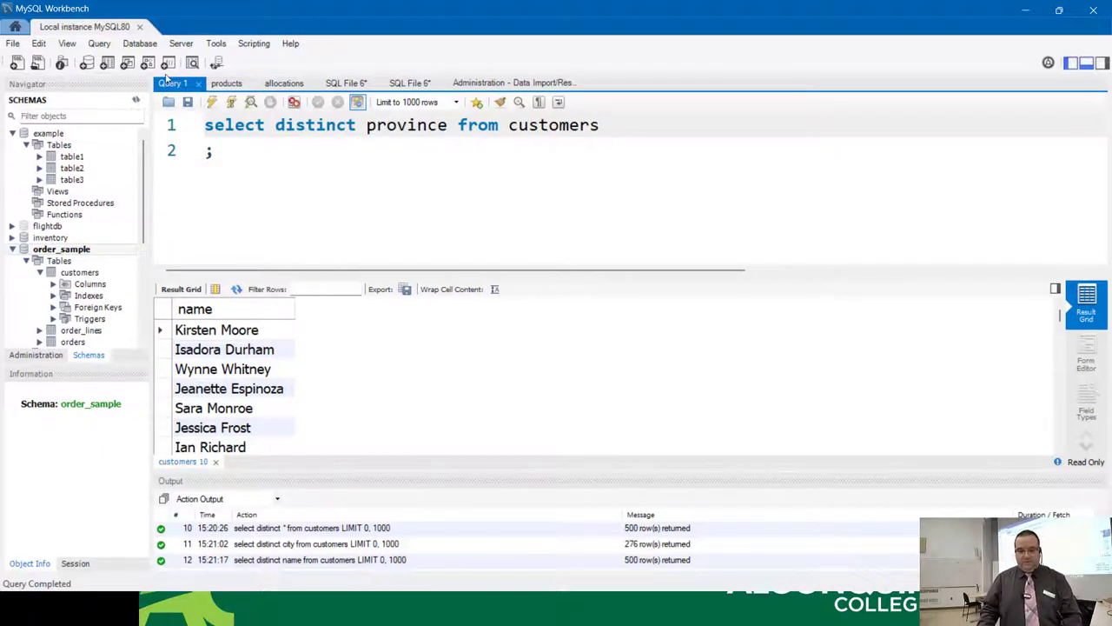
left_click(212, 102)
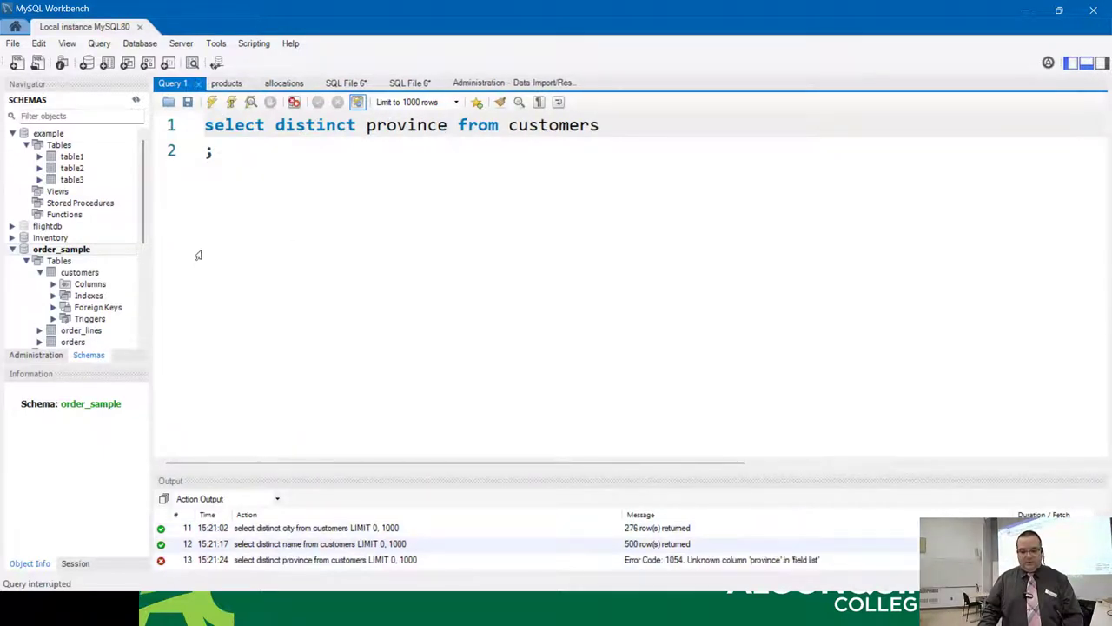
List the customers table's columns in the schema tree, then replace province with region in the distinct query and run it
left_click(54, 284)
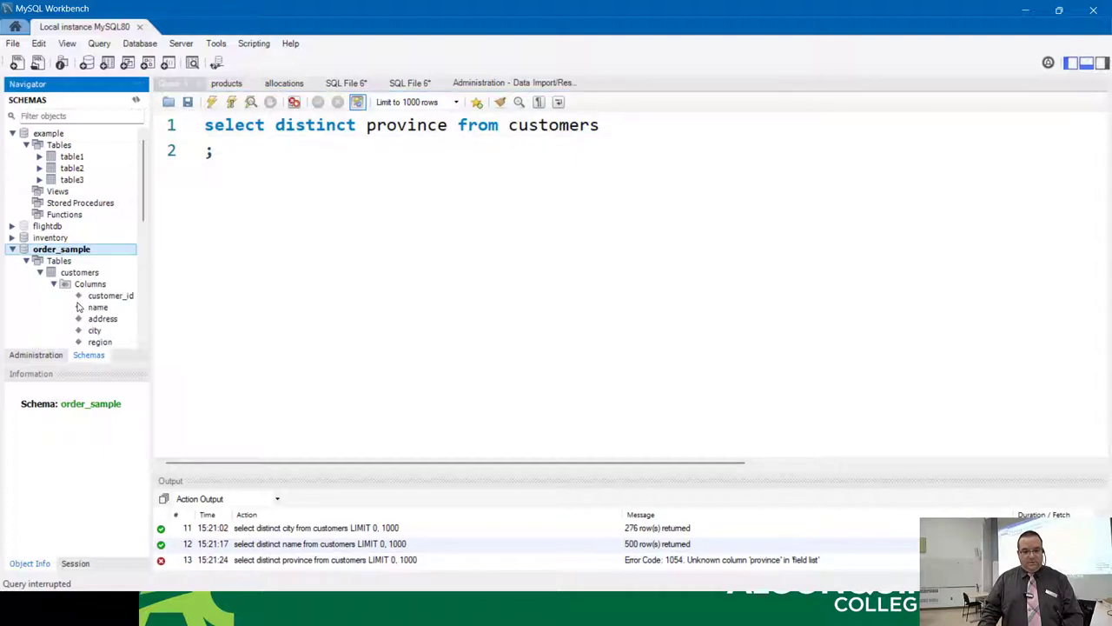
scroll(78, 307, "down", 2)
double_click(402, 126)
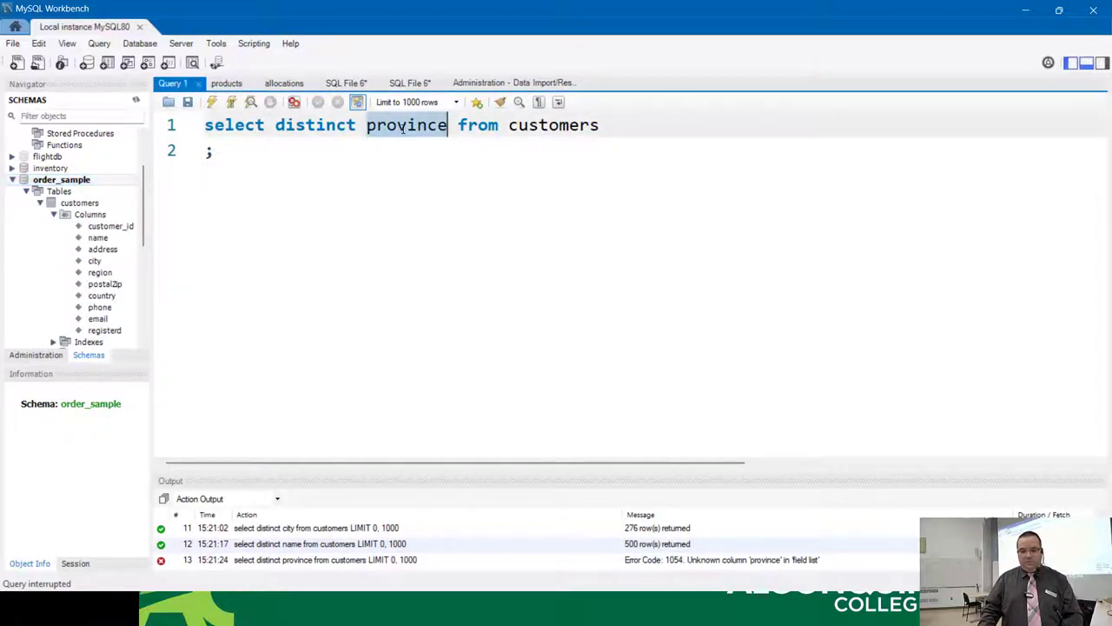
type("region")
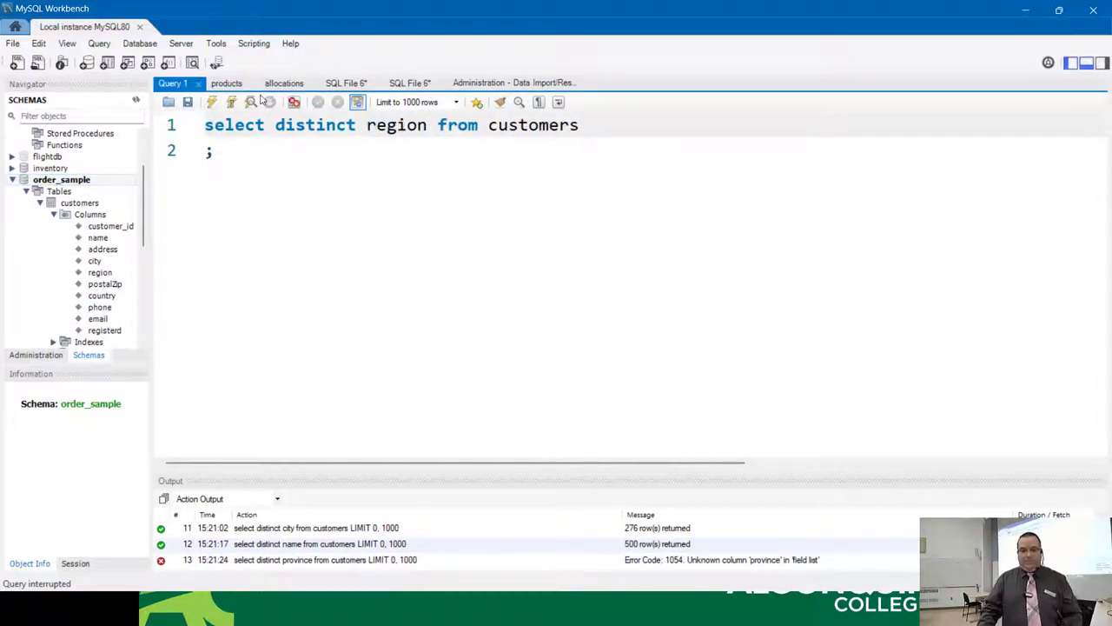
left_click(212, 103)
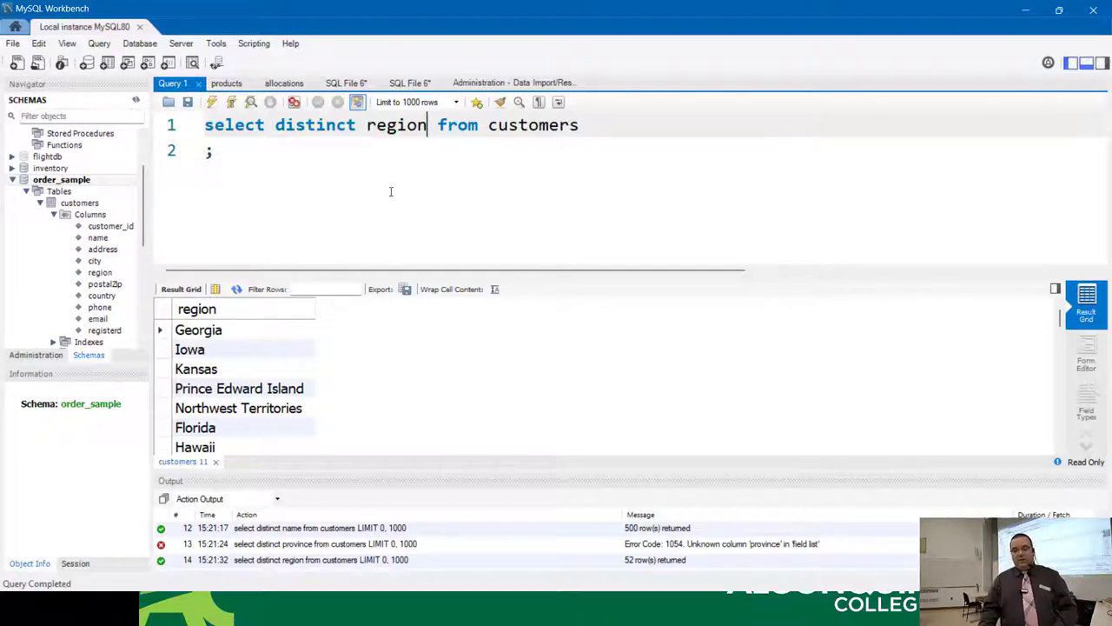
Add city before region in the distinct column list, giving city,region, and run the query
left_click(368, 131)
type("city,")
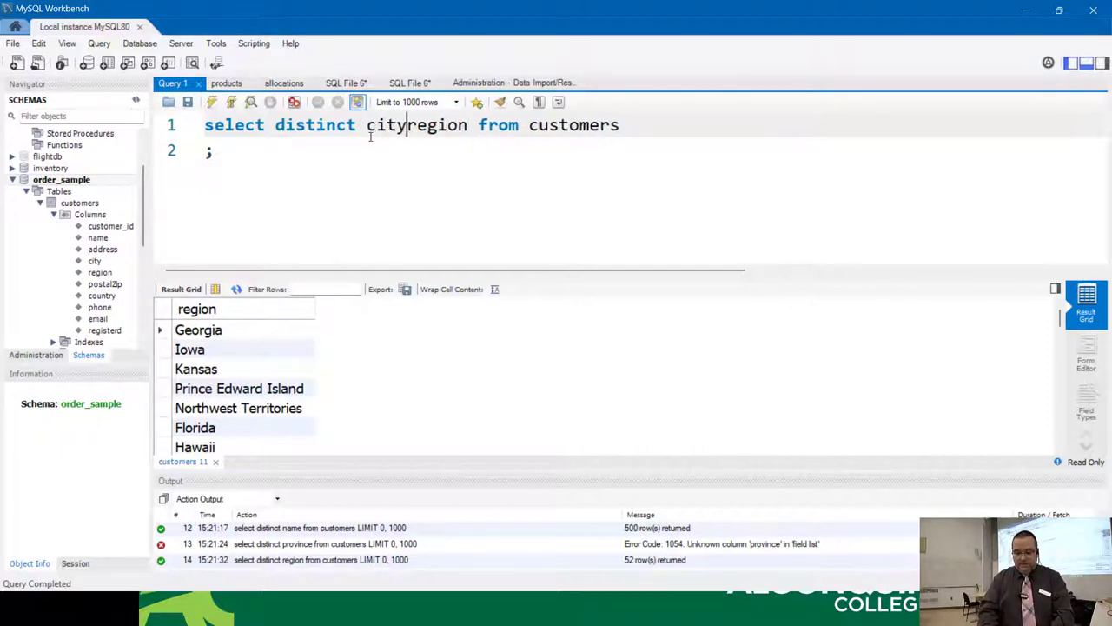
left_click(212, 102)
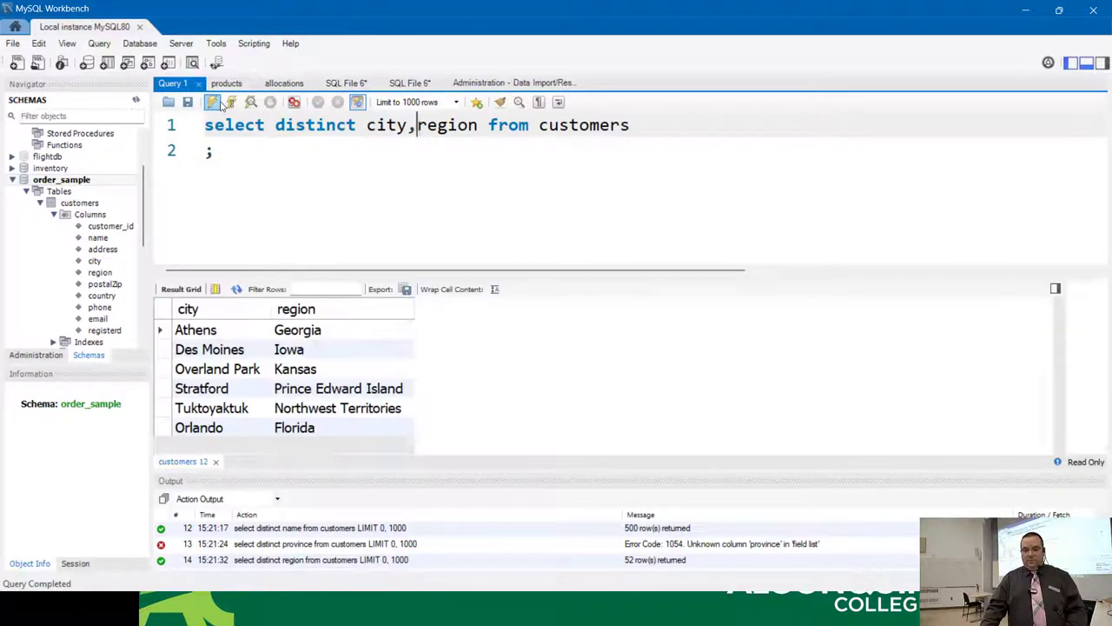